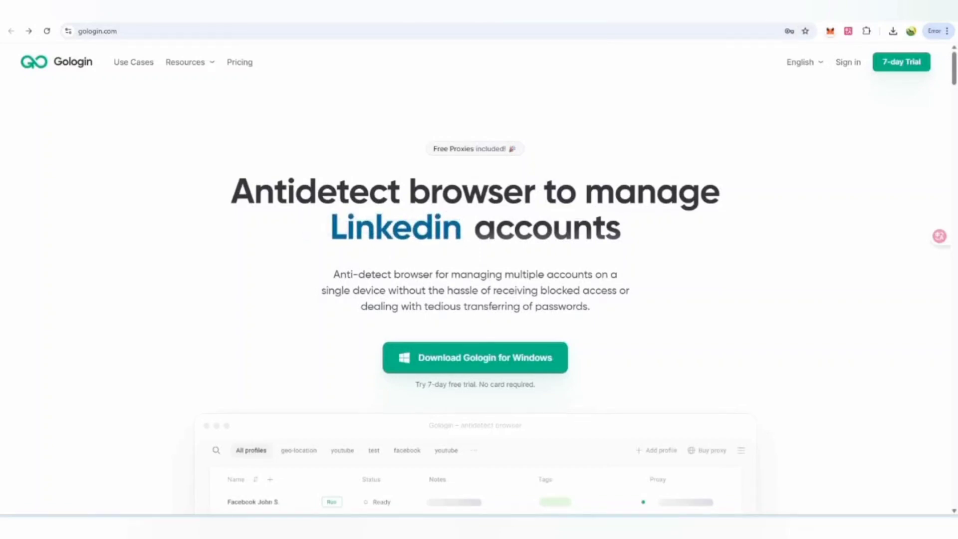
Highlight the homepage subtitle, ending on the words 'multiple accounts'
drag(333, 274, 596, 274)
click(480, 273)
click(596, 273)
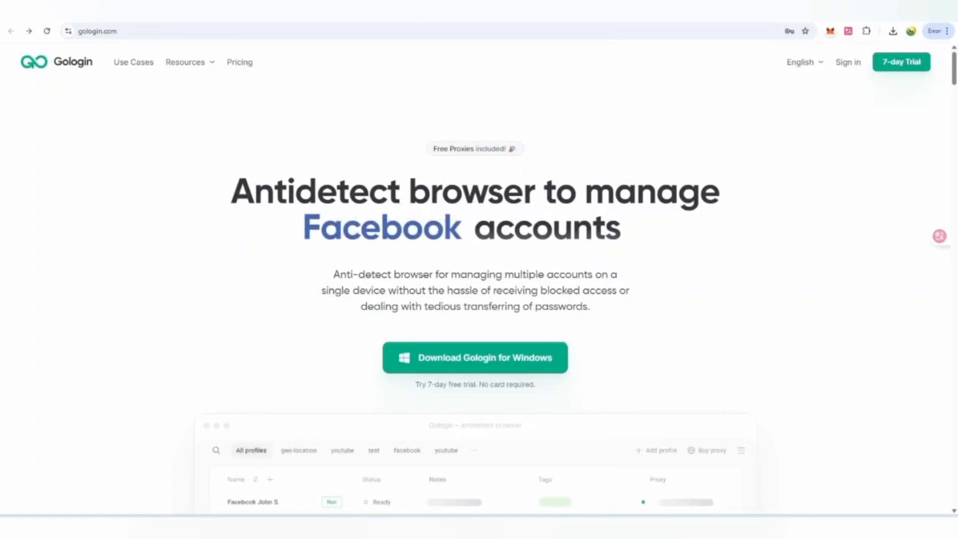
Scroll the homepage past the features, team sharing and 24/7 support sections to the services logo grid
scroll(479, 269, down, 7)
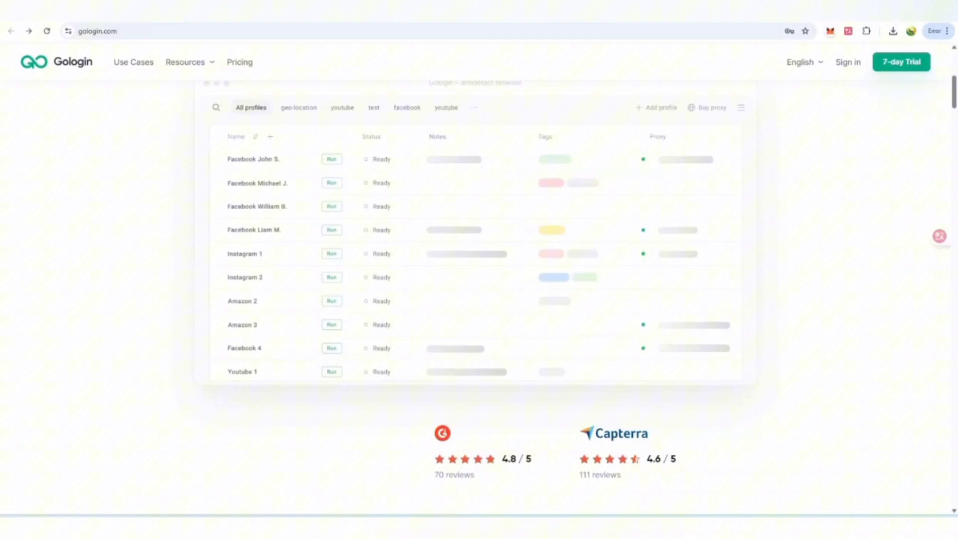
scroll(479, 270, up, 1)
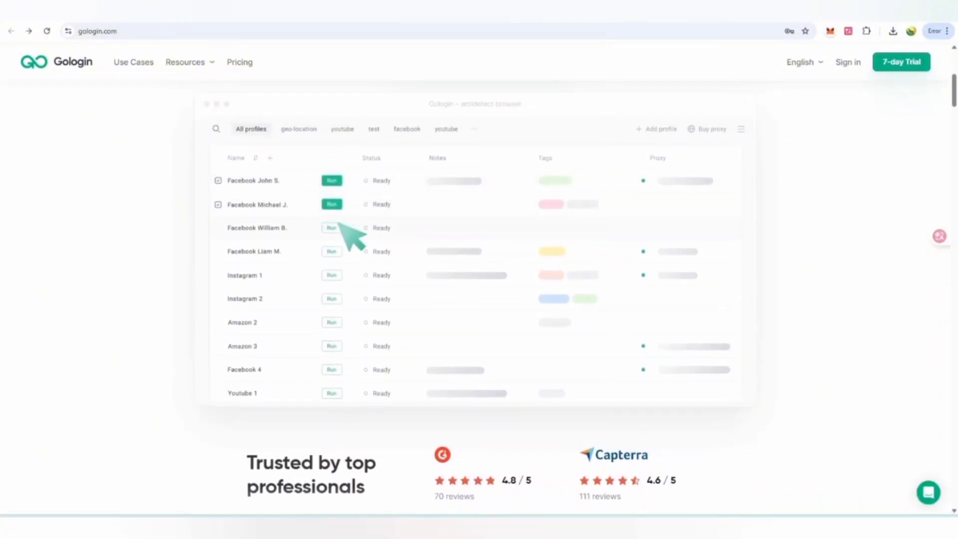
scroll(478, 269, down, 6)
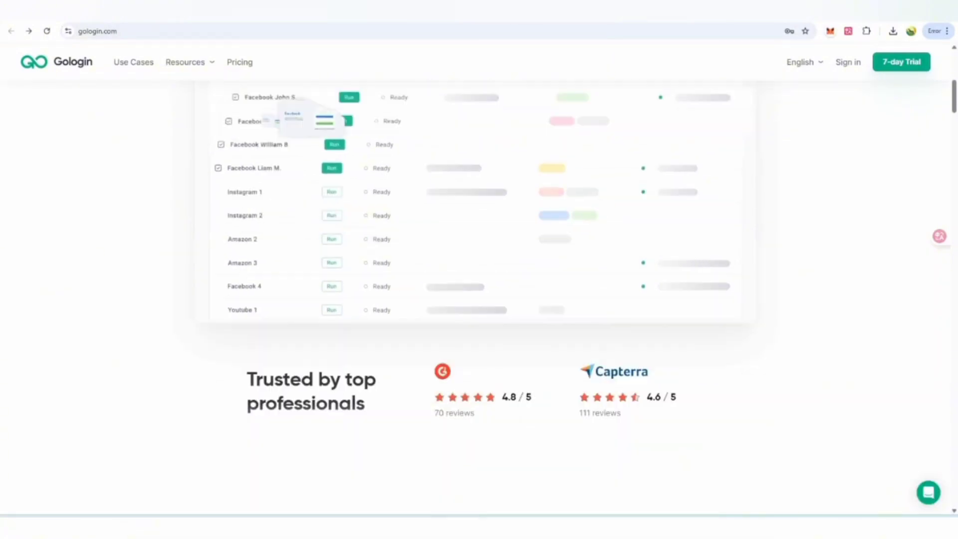
scroll(478, 269, down, 4)
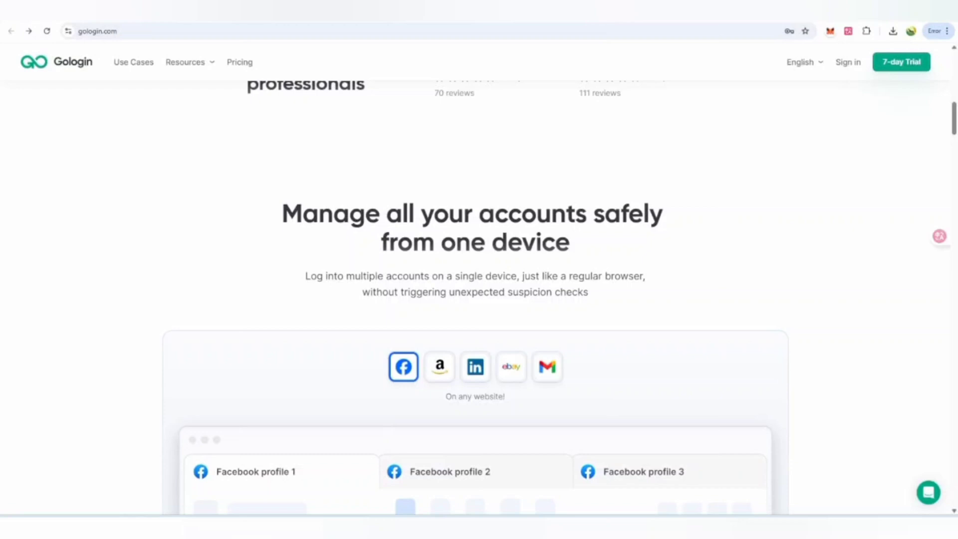
scroll(479, 269, down, 3)
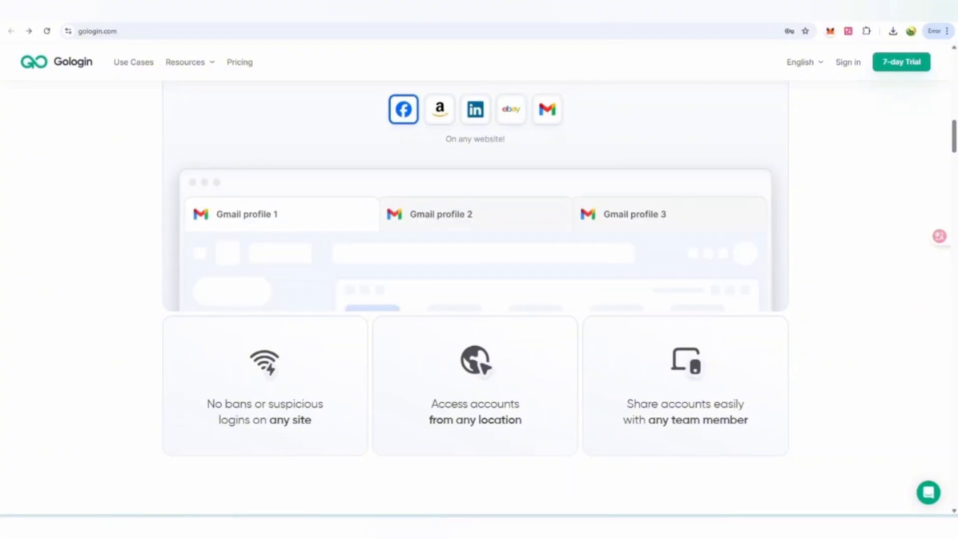
scroll(476, 299, down, 8)
scroll(476, 299, down, 1)
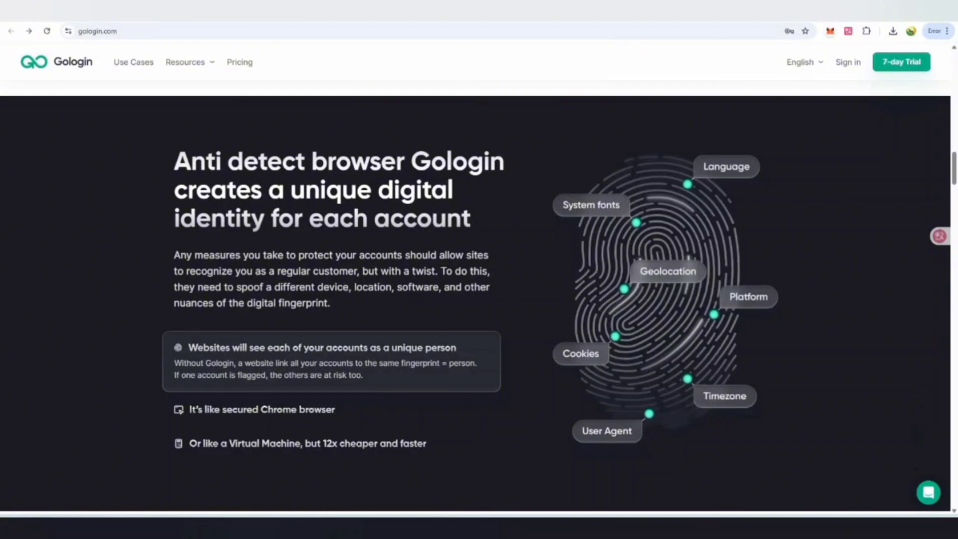
scroll(476, 298, down, 9)
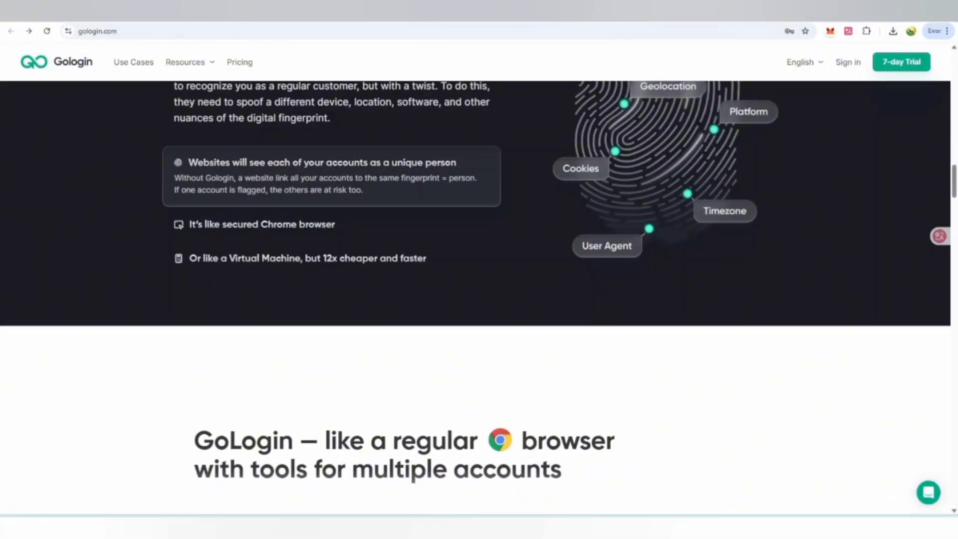
scroll(476, 297, down, 11)
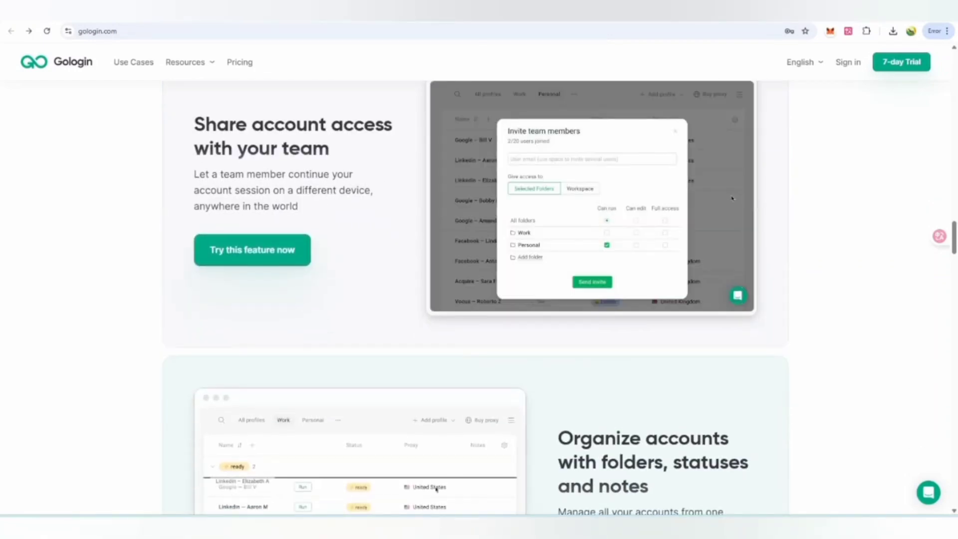
scroll(476, 298, down, 5)
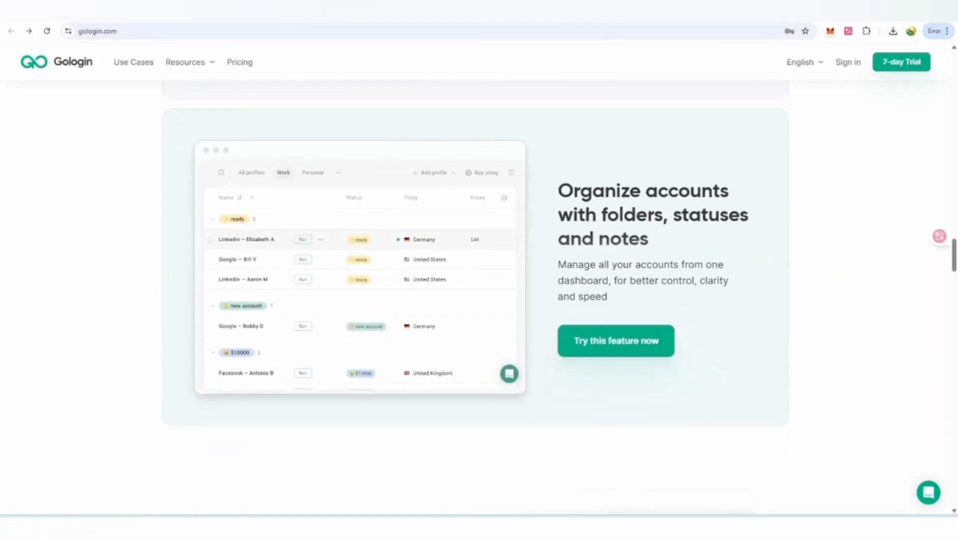
scroll(475, 298, down, 9)
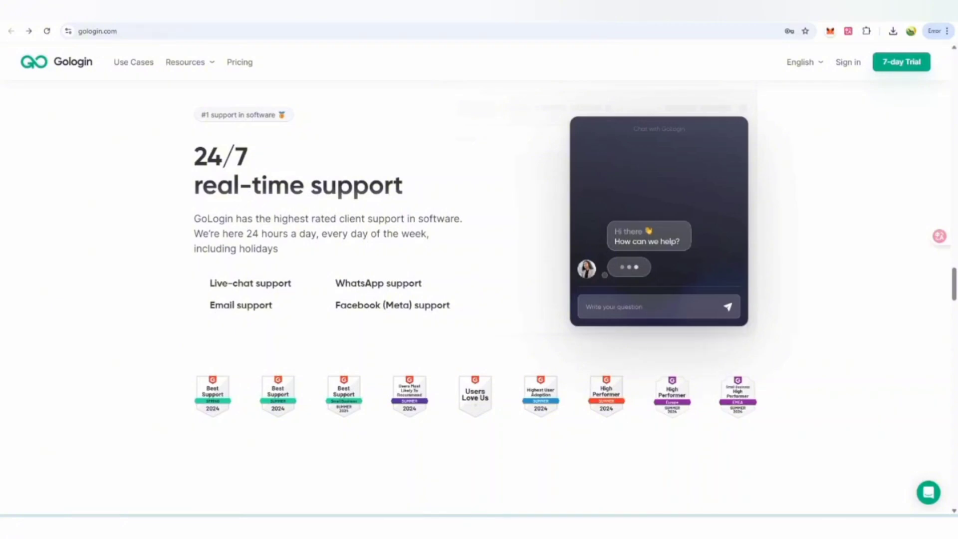
Scroll down through the feature cards, testimonials and FAQ, then back up toward the hero headline
scroll(476, 298, down, 9)
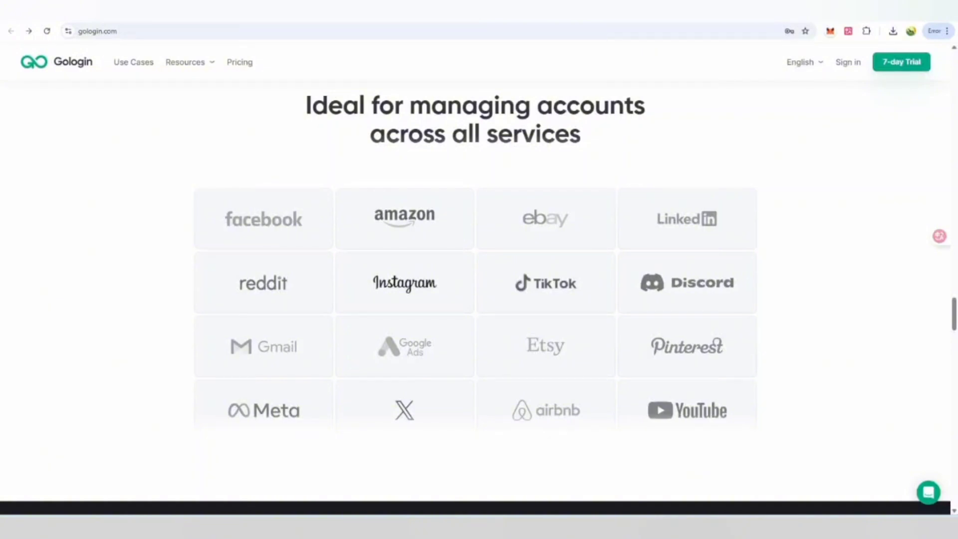
scroll(476, 310, down, 9)
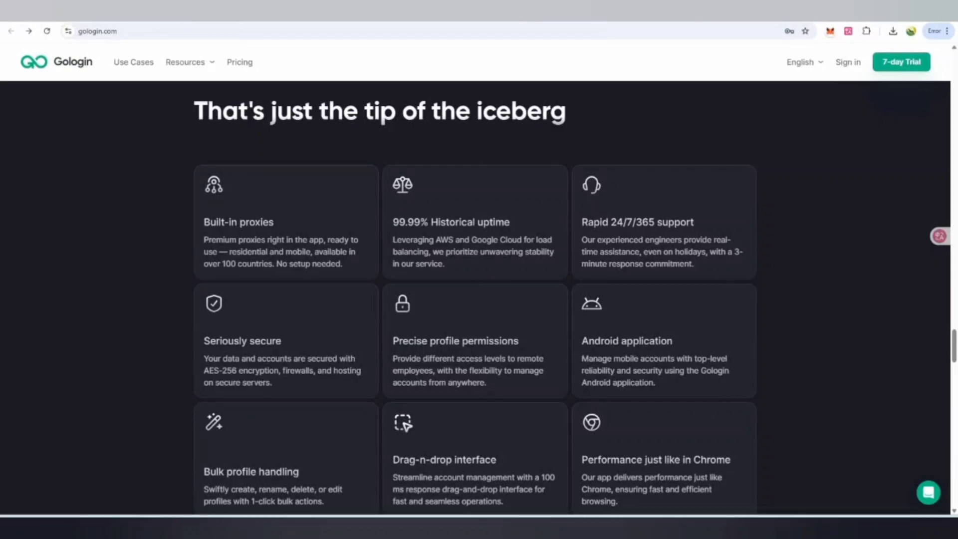
scroll(478, 299, down, 9)
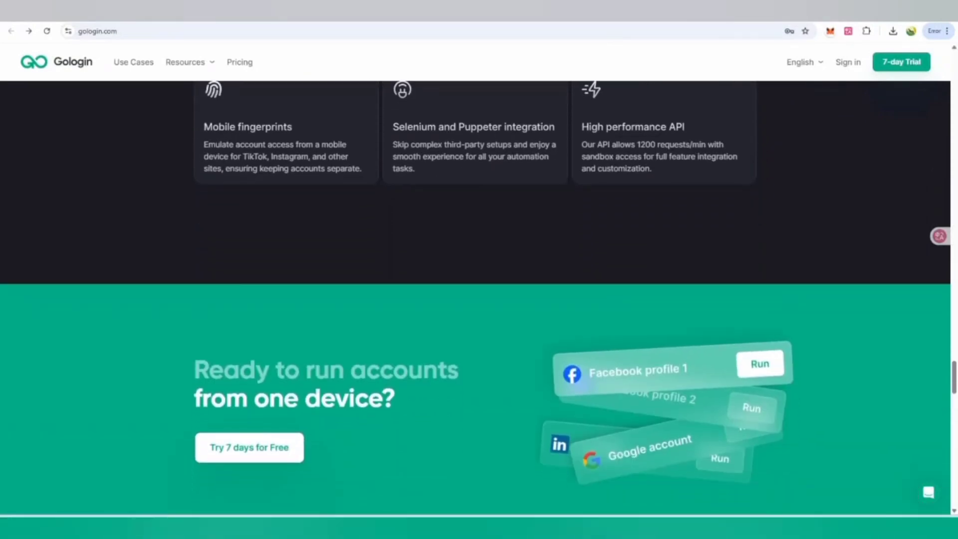
scroll(478, 300, down, 4)
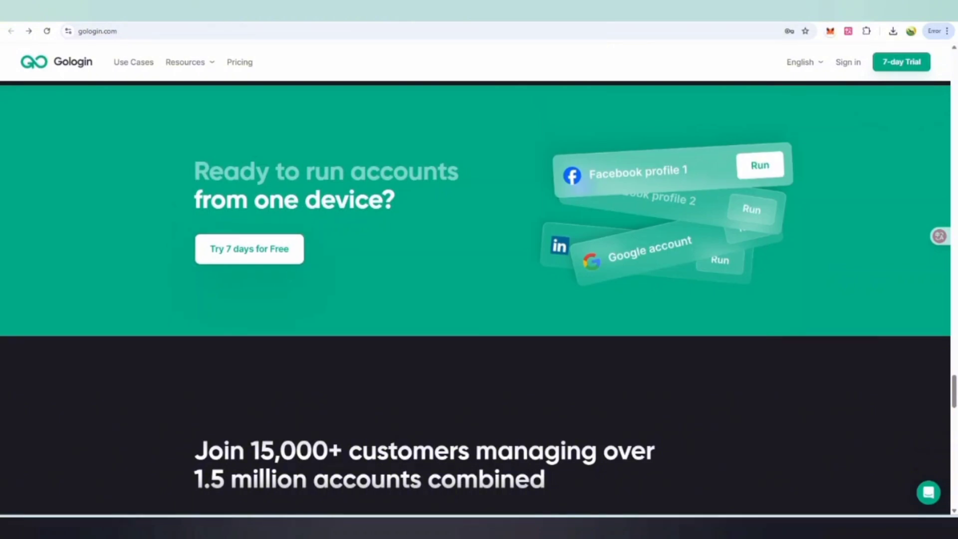
scroll(478, 299, down, 9)
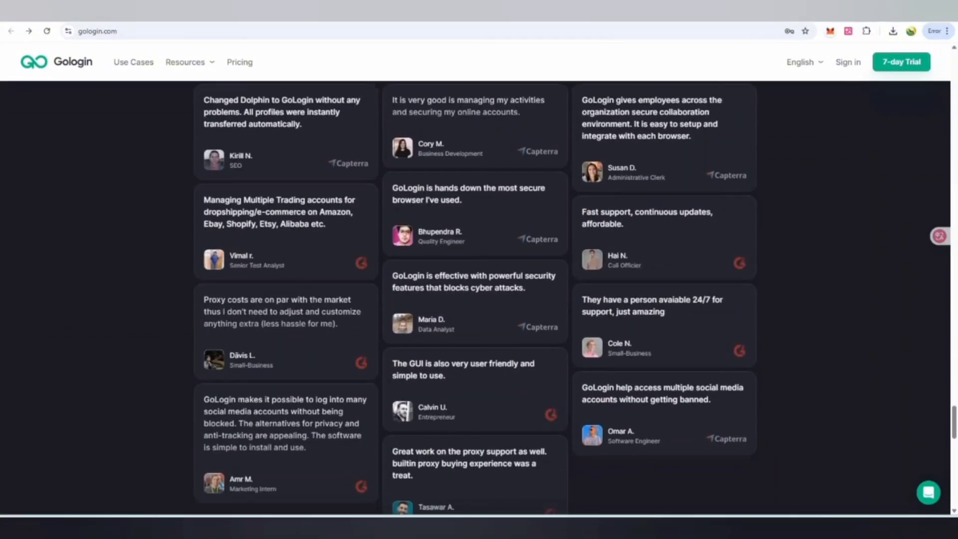
scroll(479, 300, down, 9)
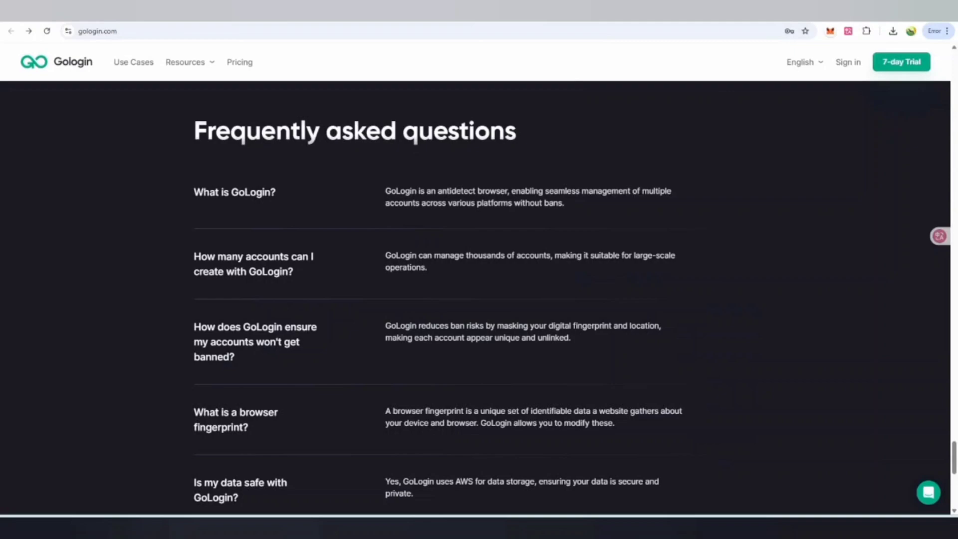
scroll(479, 299, down, 1)
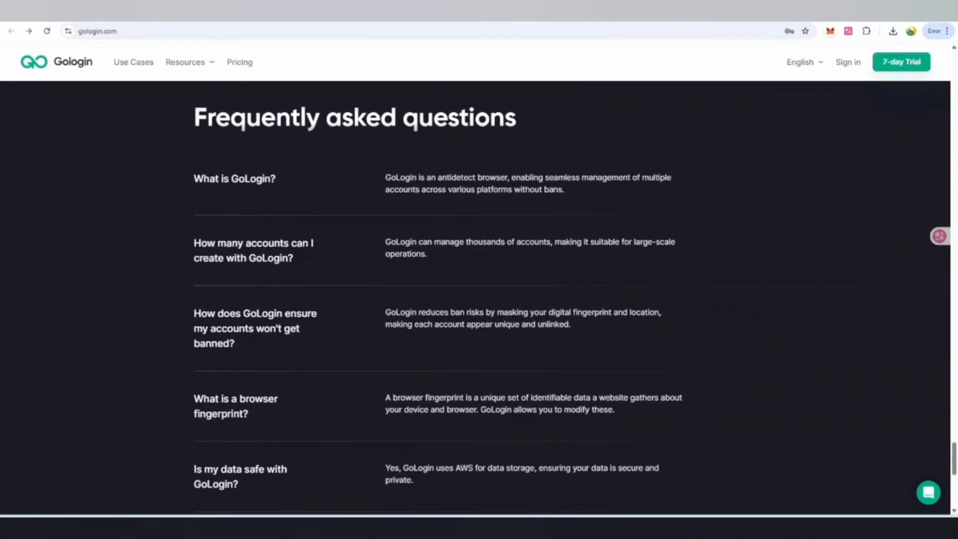
scroll(478, 299, down, 8)
scroll(479, 300, up, 20)
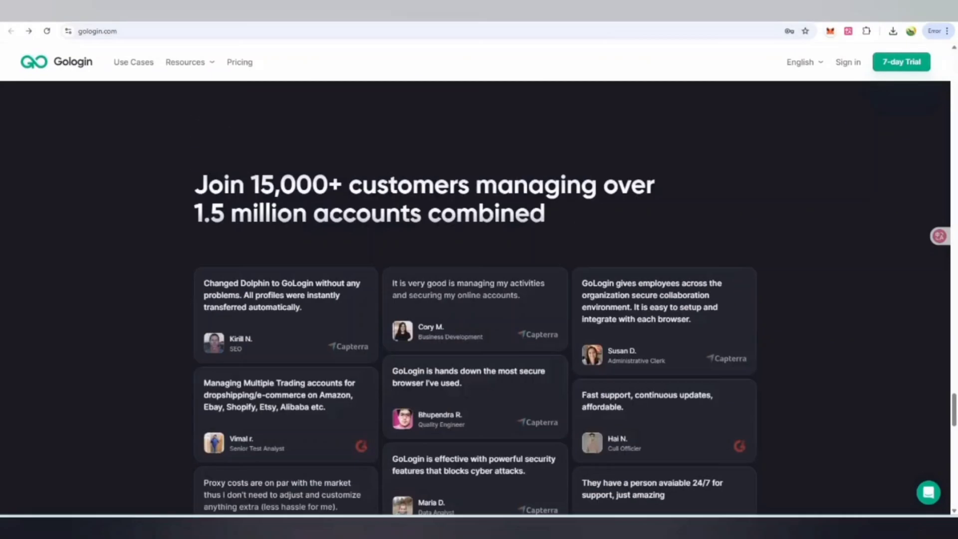
scroll(478, 299, up, 20)
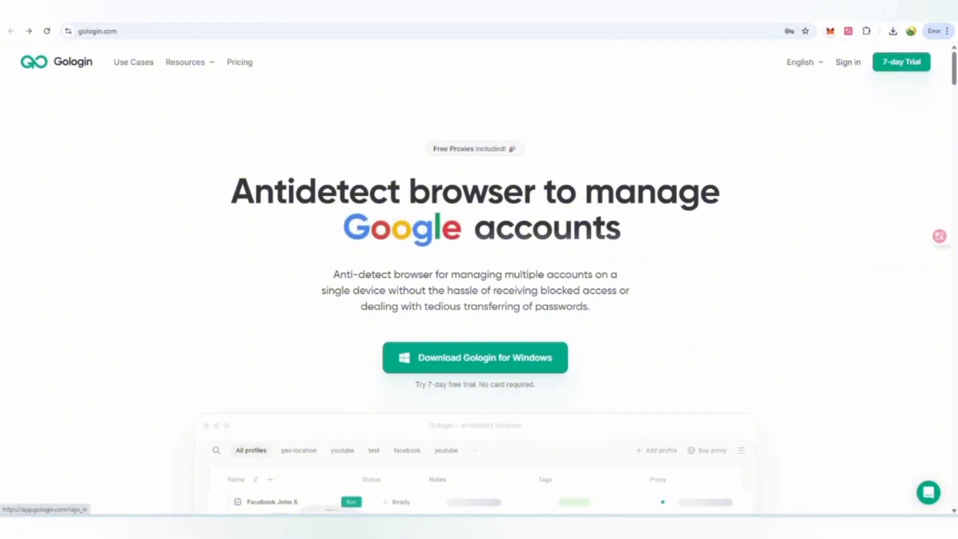
Go to the GoLogin account sign-up page through Sign in
click(847, 62)
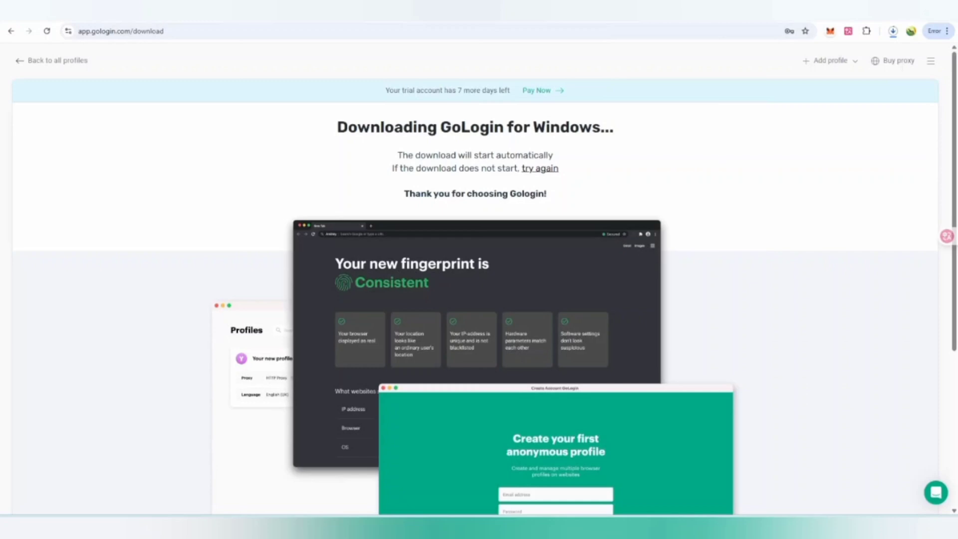
Find the Professional plan on the pricing page and highlight its price
scroll(479, 279, down, 5)
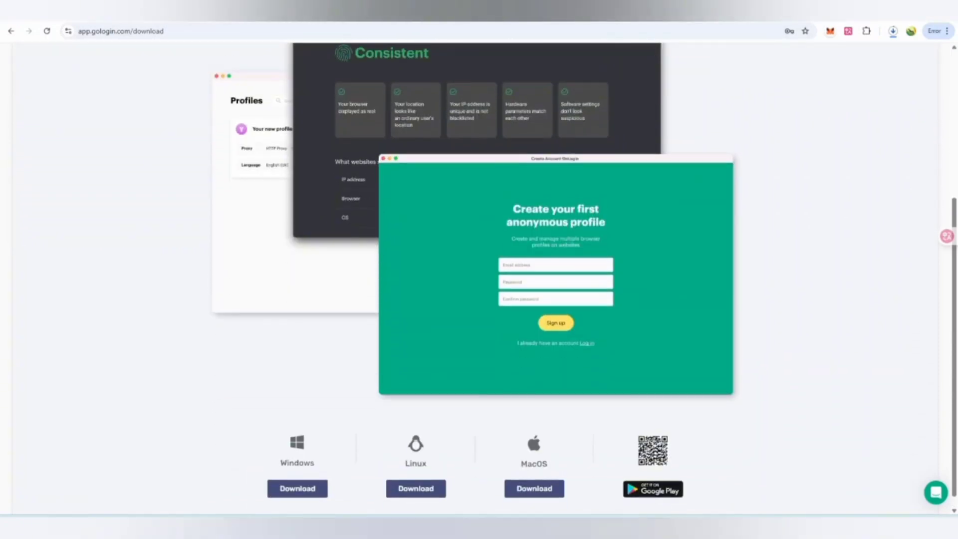
scroll(479, 279, up, 1)
scroll(479, 279, down, 2)
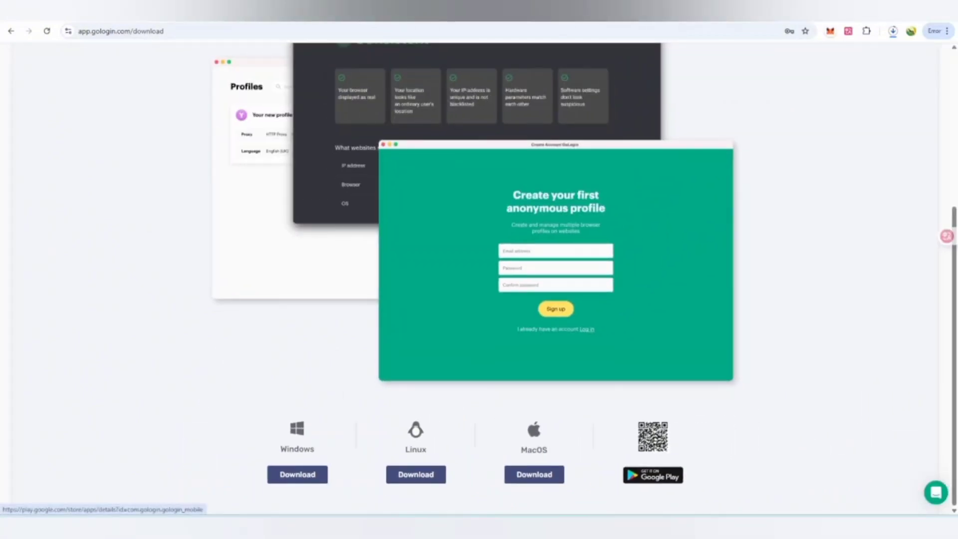
scroll(479, 274, up, 5)
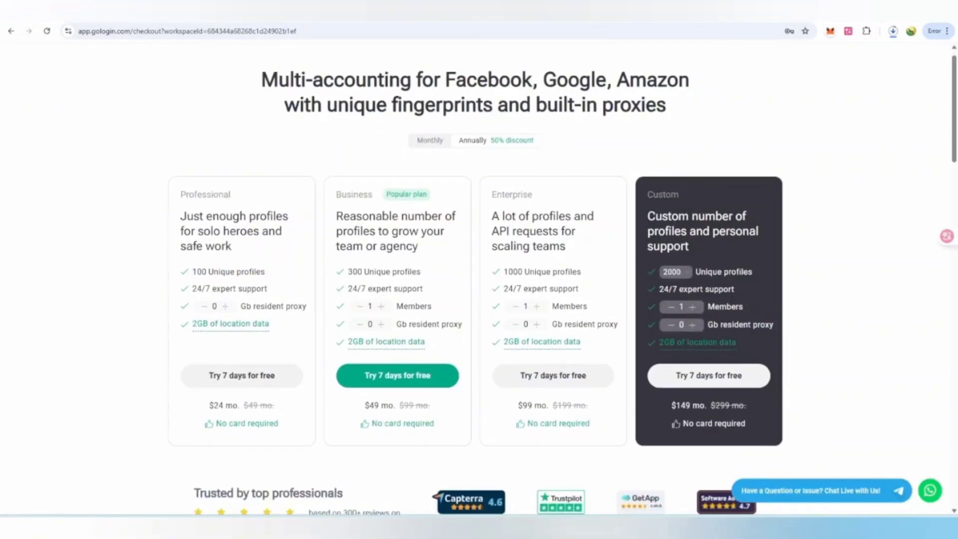
scroll(479, 280, down, 3)
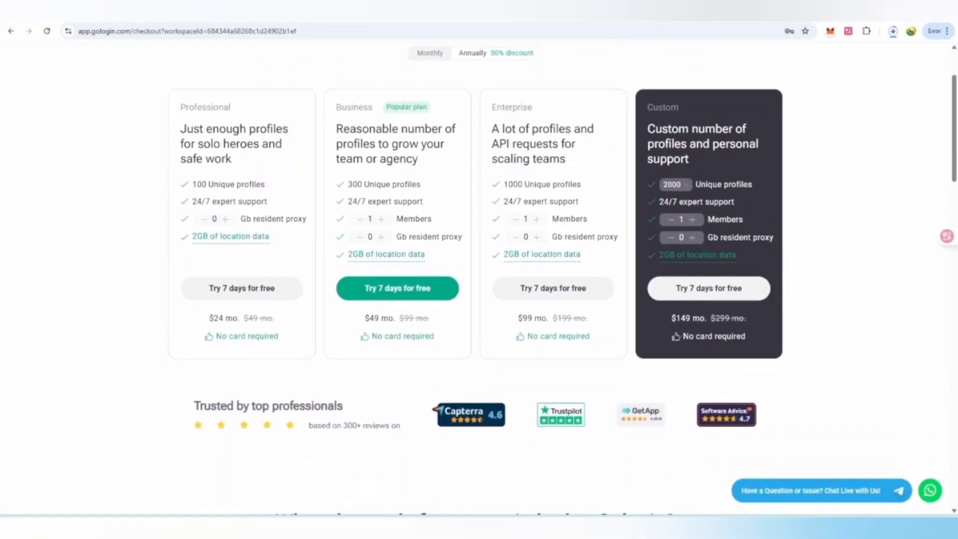
drag(209, 318, 247, 336)
Raise the Professional plan's resident proxy to 100 GB, making it $249 a month
key(Up)
key(Up)
key(Up)
key(Up)
key(Up)
key(Up)
key(Up)
key(Up)
key(Up)
key(Up)
key(Up)
key(Up)
key(Up)
key(Up)
key(Up)
key(Up)
key(Up)
key(Up)
key(Up)
key(Up)
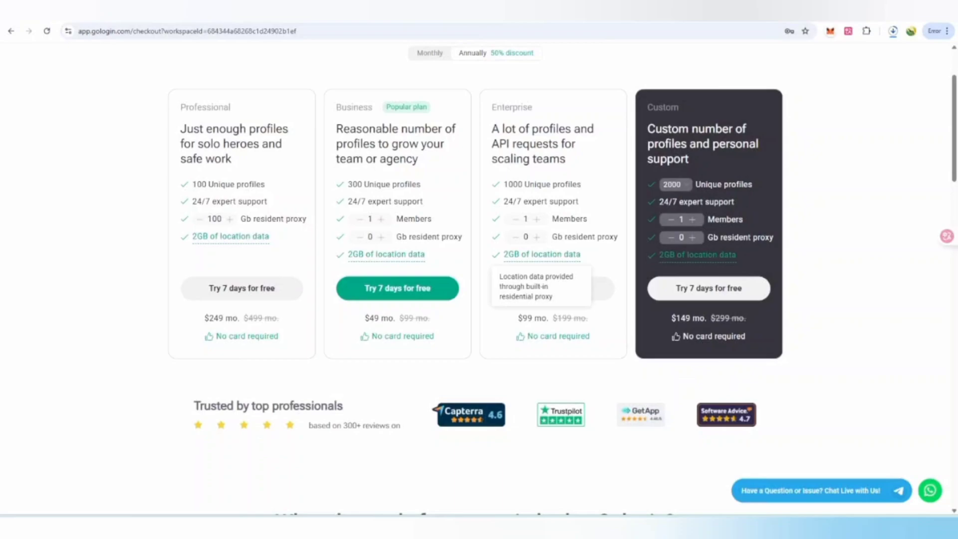
scroll(541, 254, down, 9)
scroll(478, 269, down, 4)
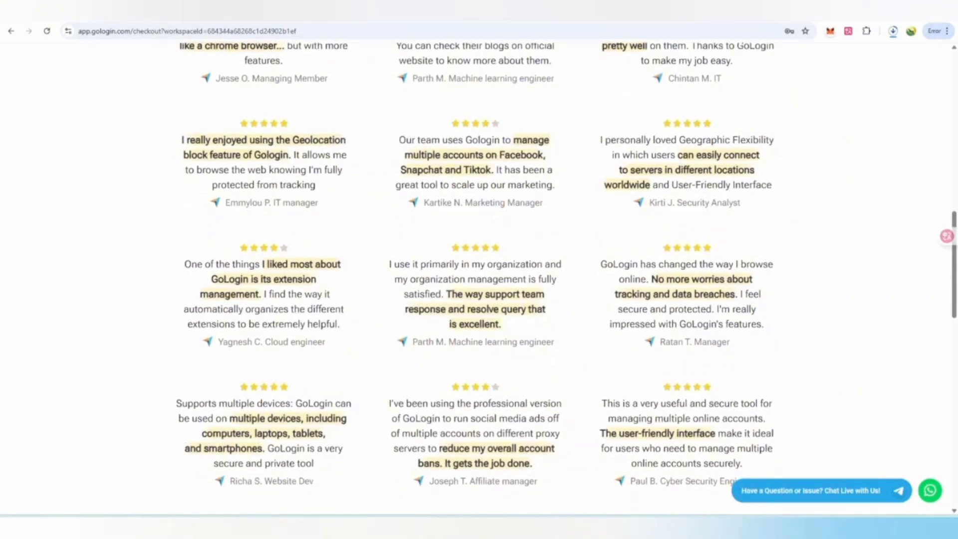
Check the account menu, then run the Google browser profile
scroll(478, 269, up, 13)
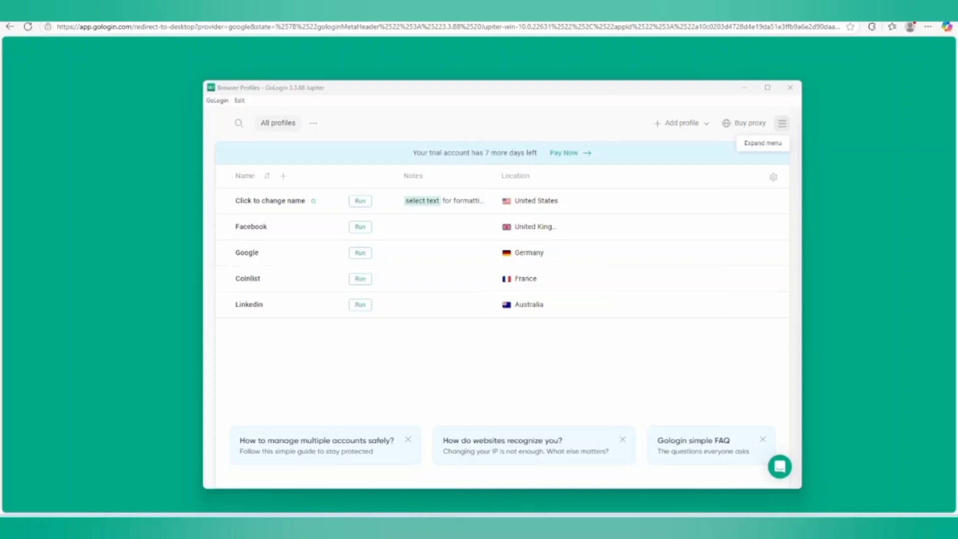
click(782, 123)
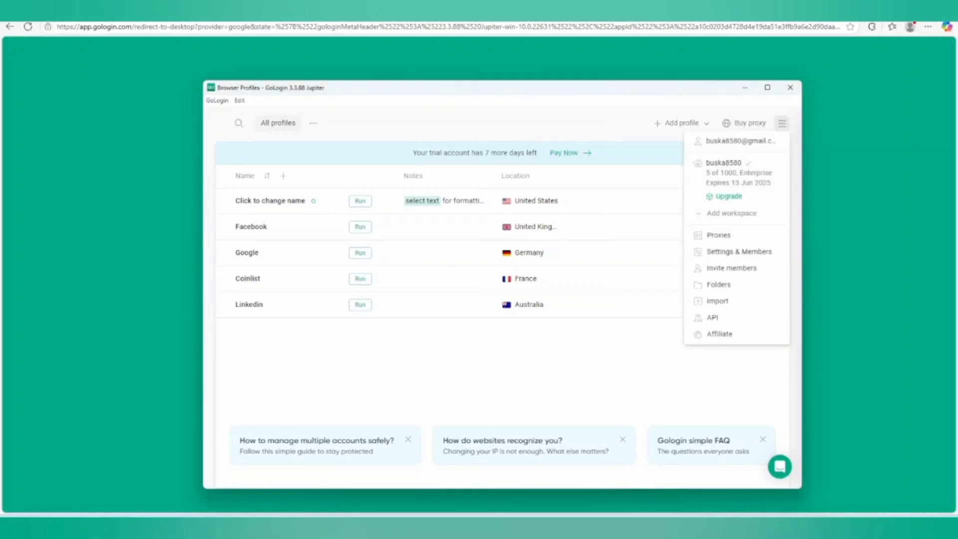
key(Escape)
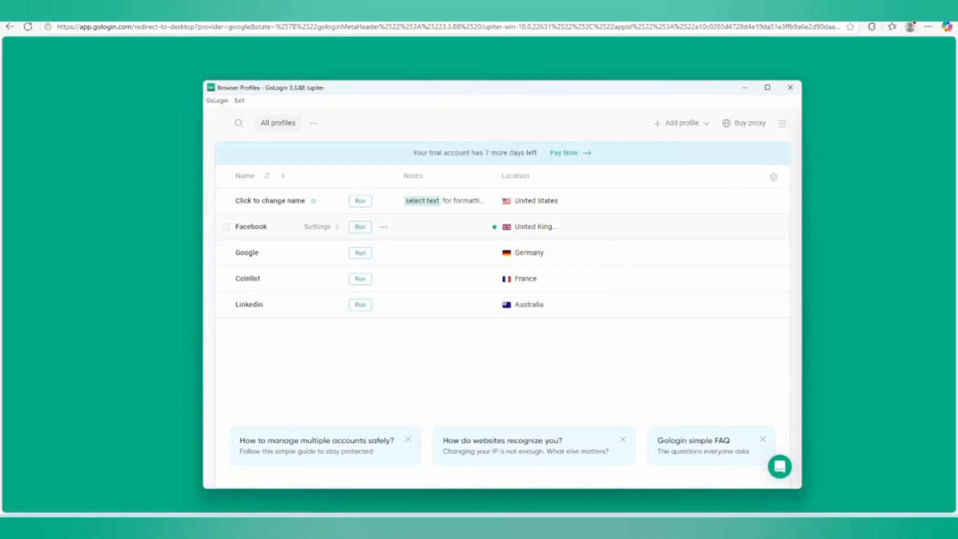
click(360, 252)
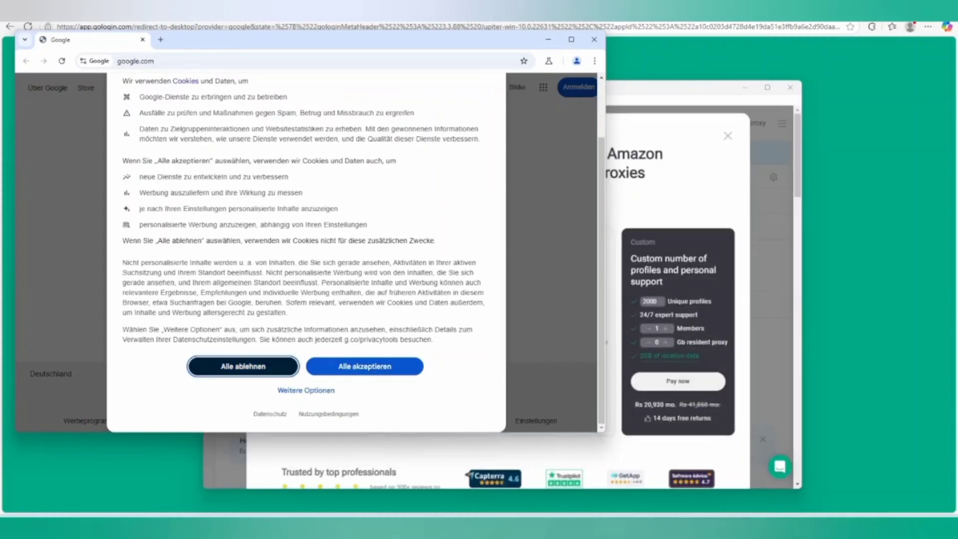
Reject Google's optional cookies and search for 'gologin', fixing the 'goglogin' typo
key(Return)
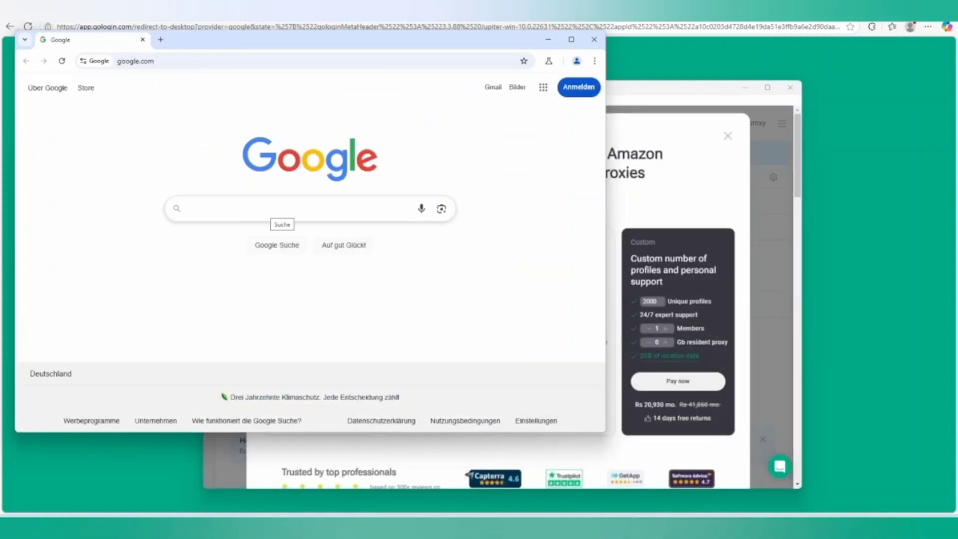
text(gog)
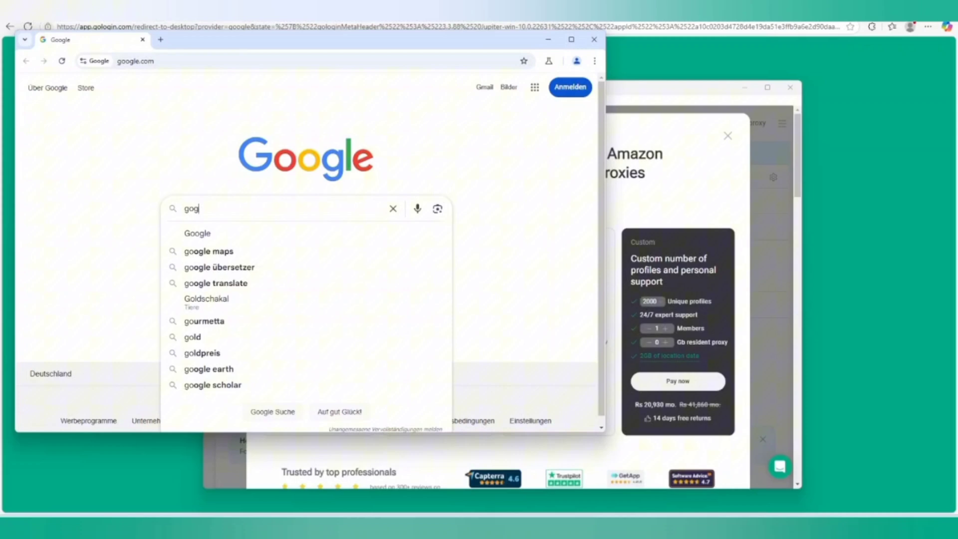
text(login)
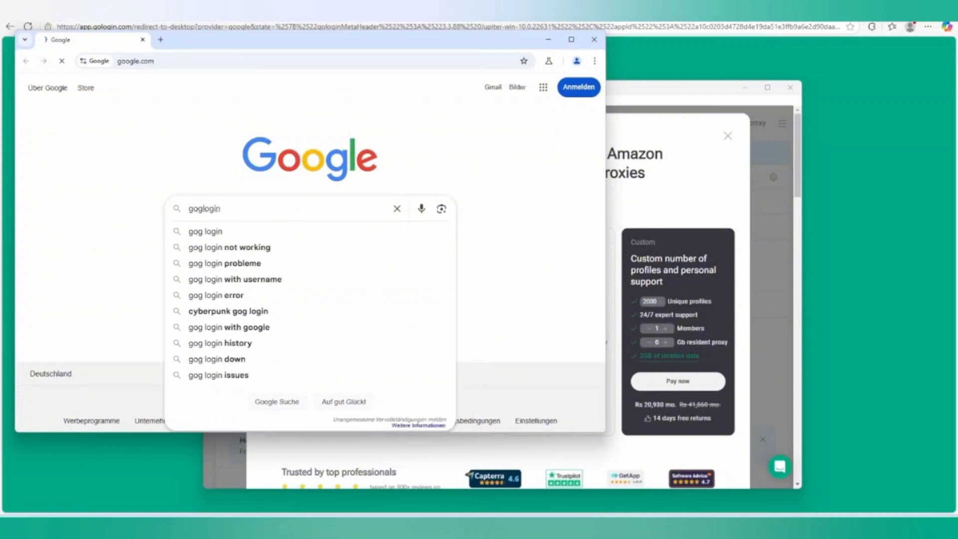
key(Return)
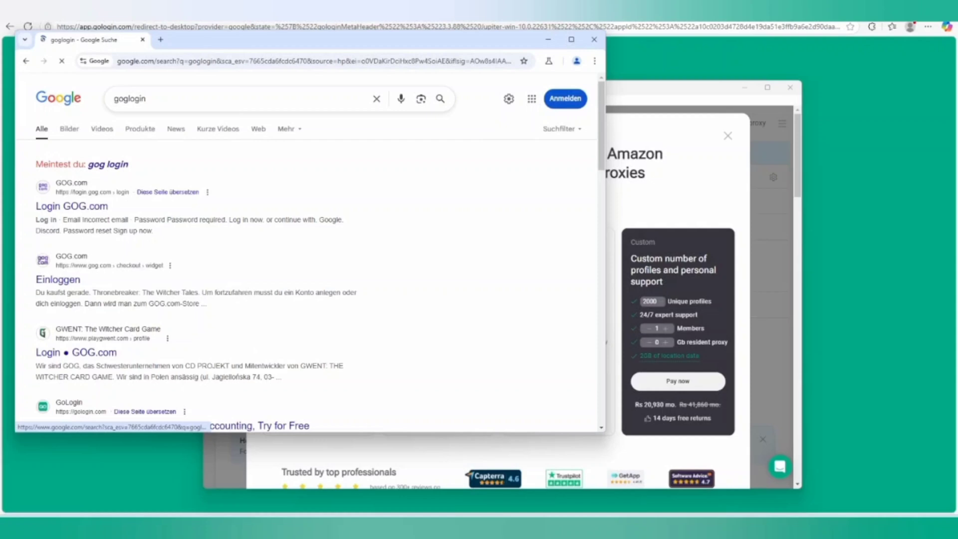
click(123, 99)
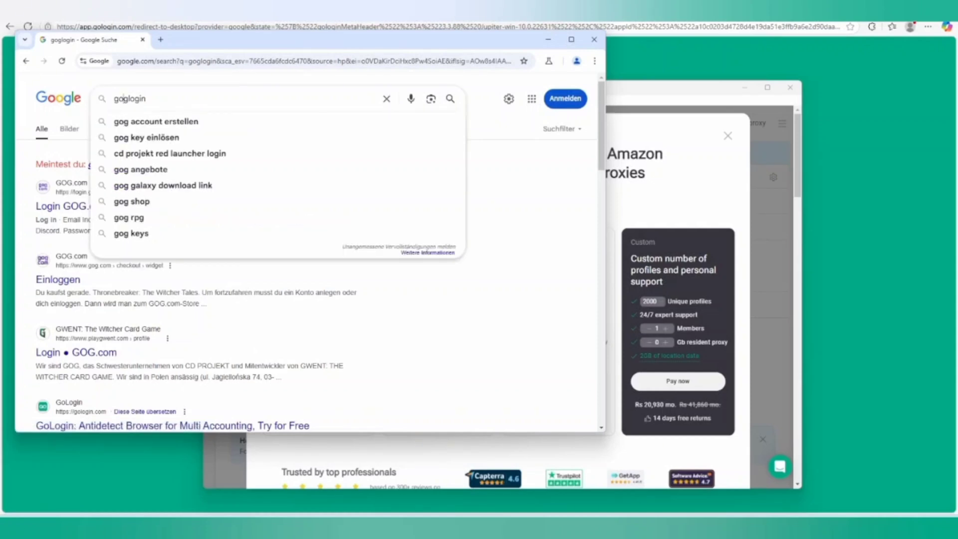
key(BackSpace)
key(Return)
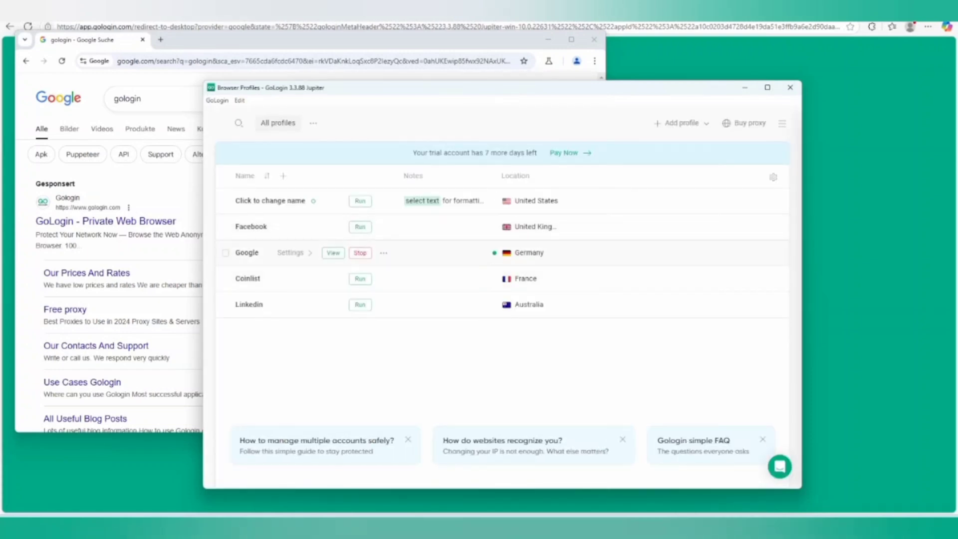
Run the Facebook profile, reposition its window and allow all Facebook cookies
click(360, 226)
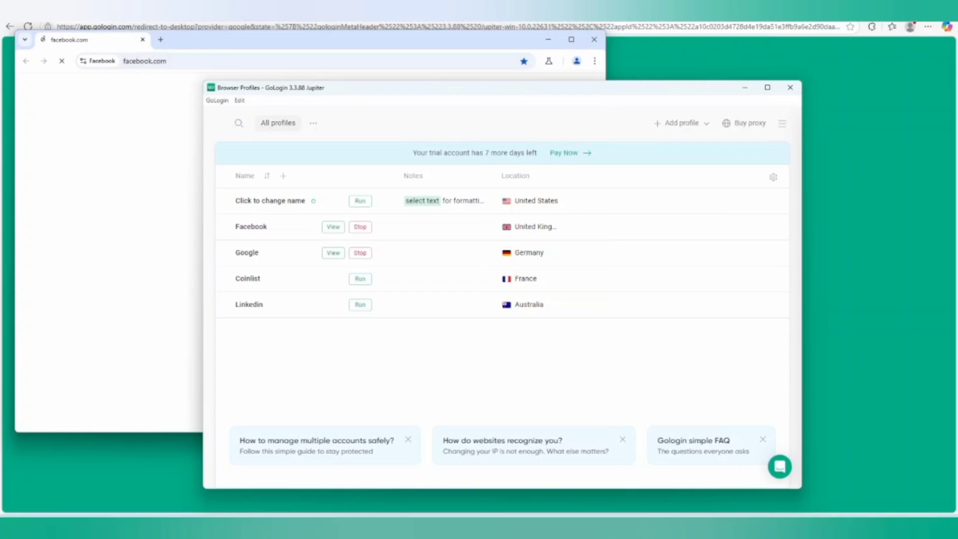
drag(295, 44, 394, 73)
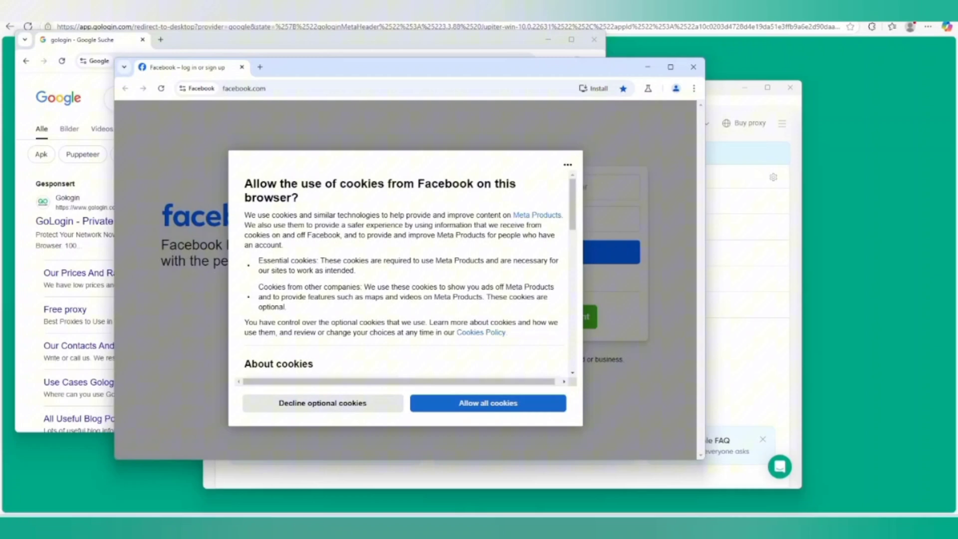
click(488, 402)
Back in GoLogin, dismiss the Enterprise payment dialog and close the pricing page
key(alt+Tab)
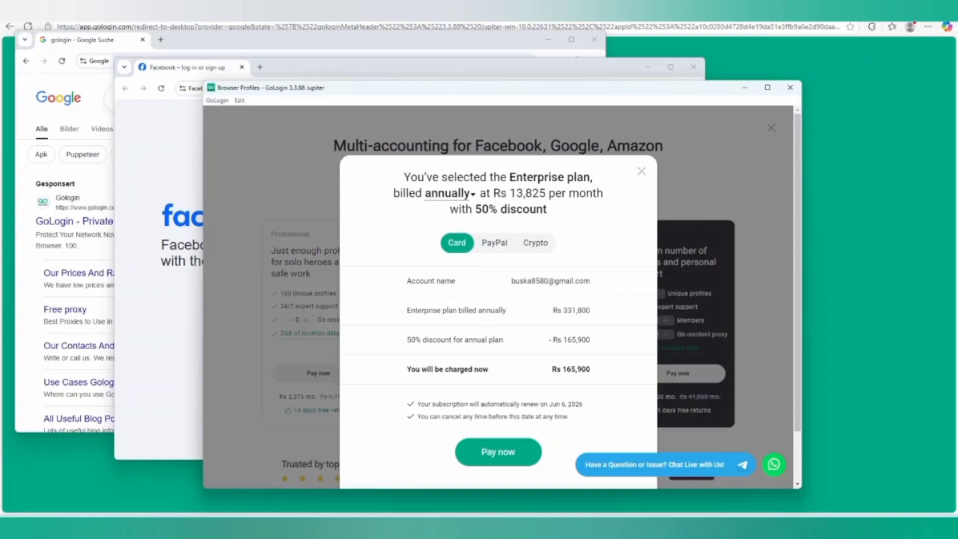
scroll(497, 299, down, 2)
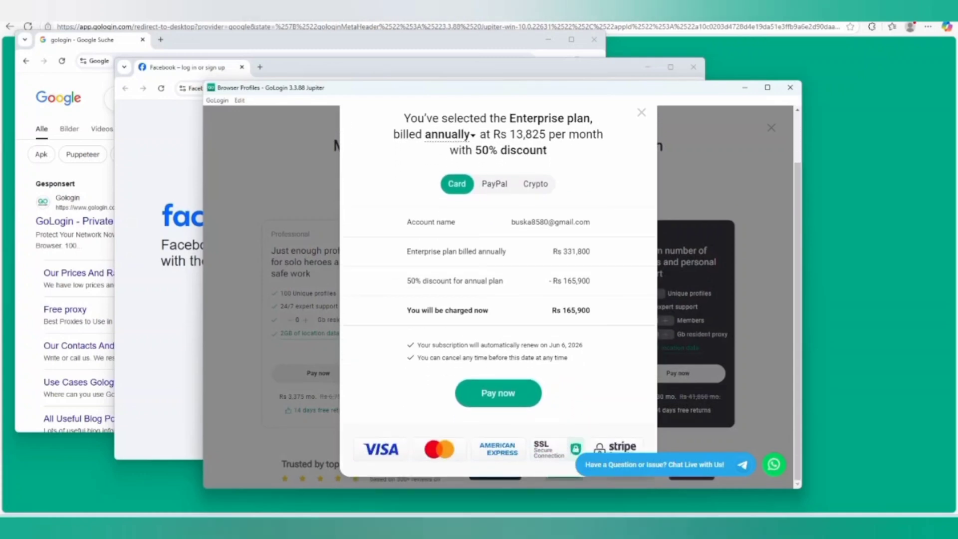
key(Escape)
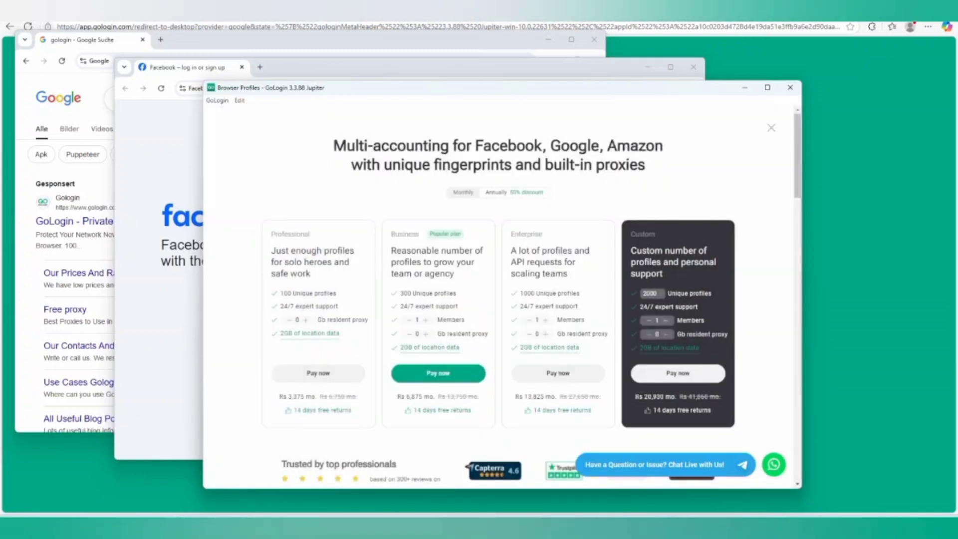
click(771, 128)
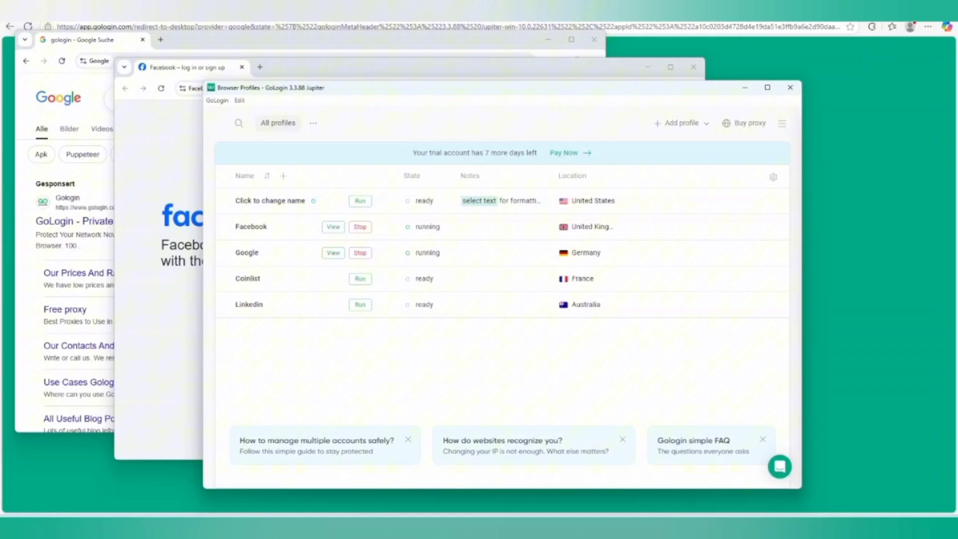
On the Affiliate program page, create a referral link from a custom store subdomain prefix
click(781, 122)
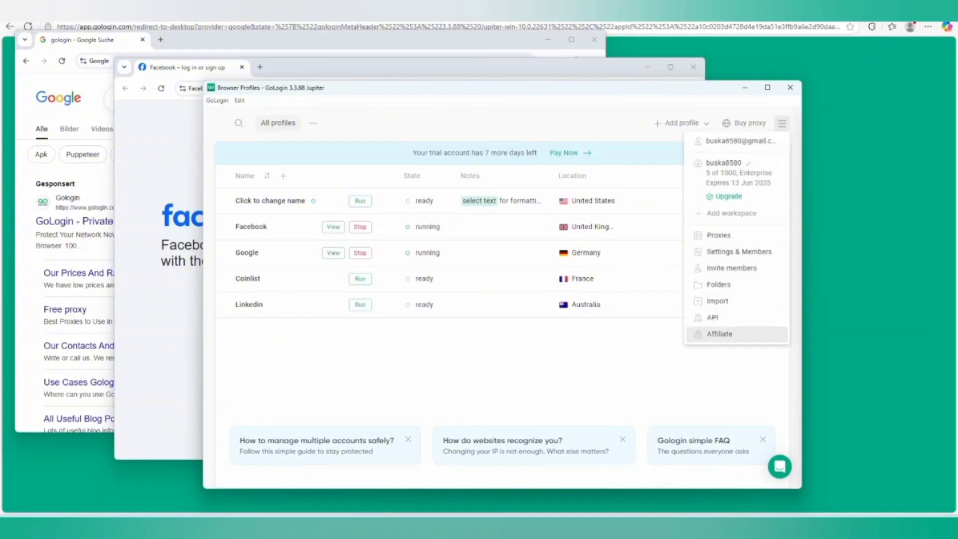
click(719, 334)
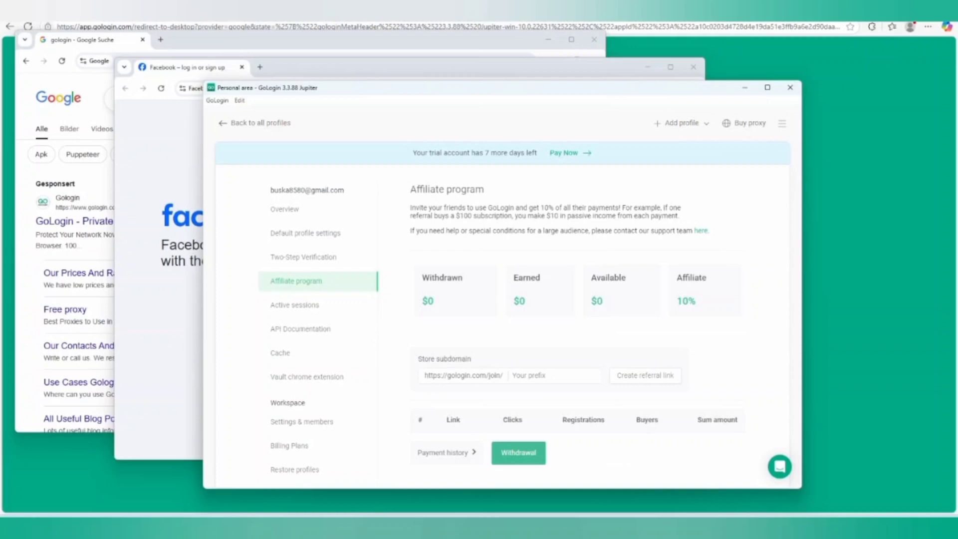
click(645, 375)
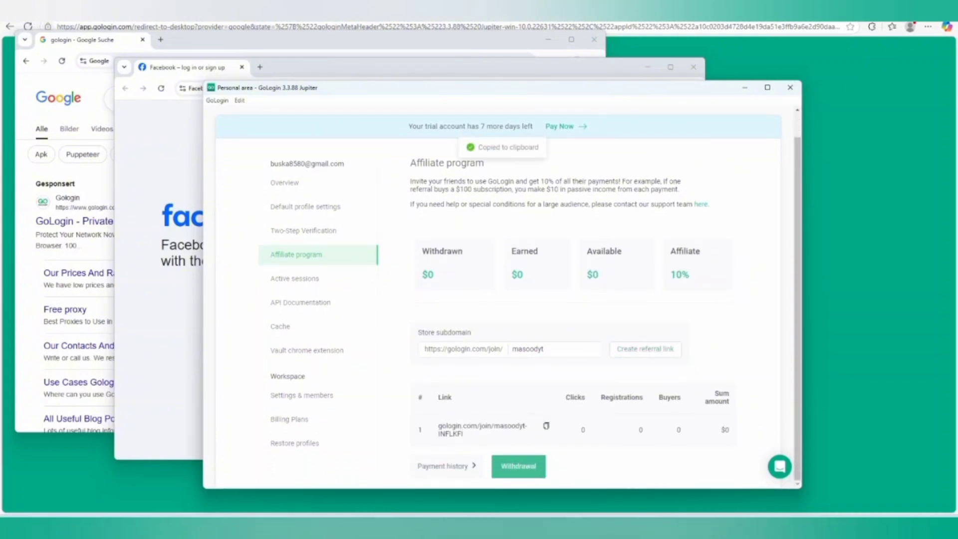
Review the new referral link's 0 clicks and $0 earned, checking a running profile window
scroll(507, 298, up, 1)
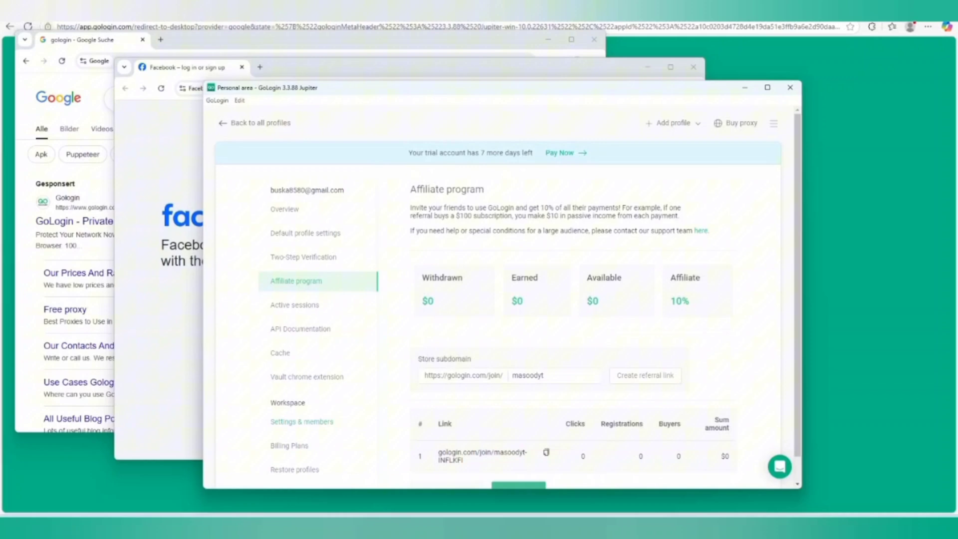
scroll(508, 302, down, 1)
scroll(507, 301, up, 1)
key(alt+Tab)
key(alt+Tab)
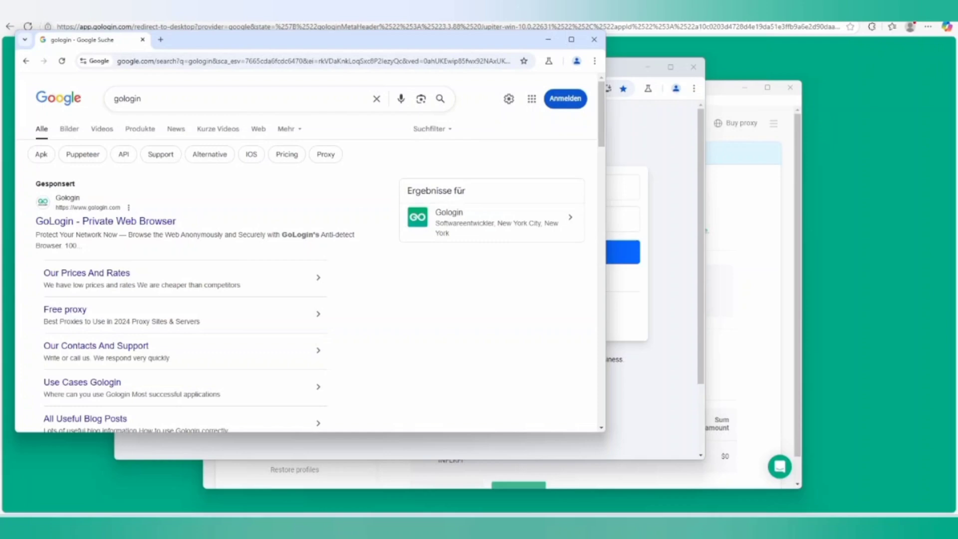
key(alt+Tab)
key(alt+Tab)
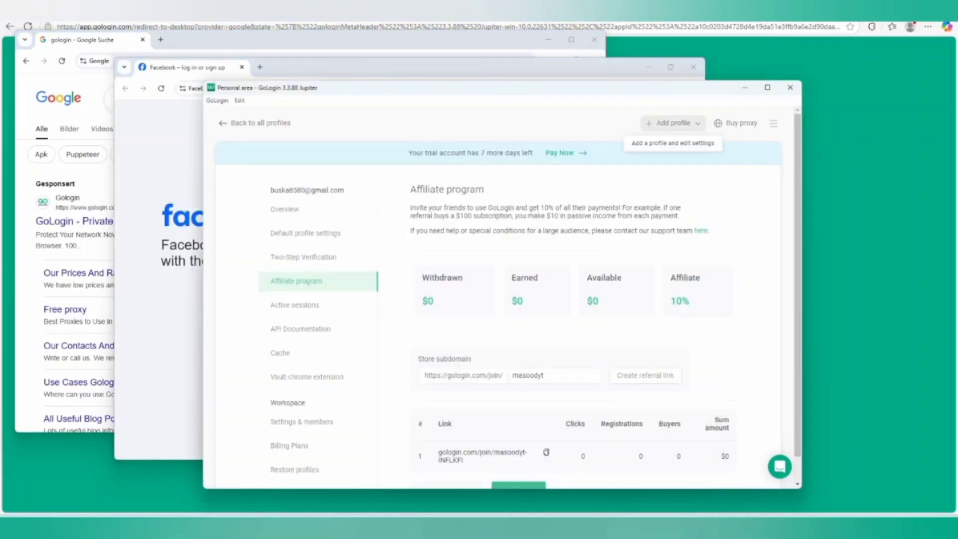